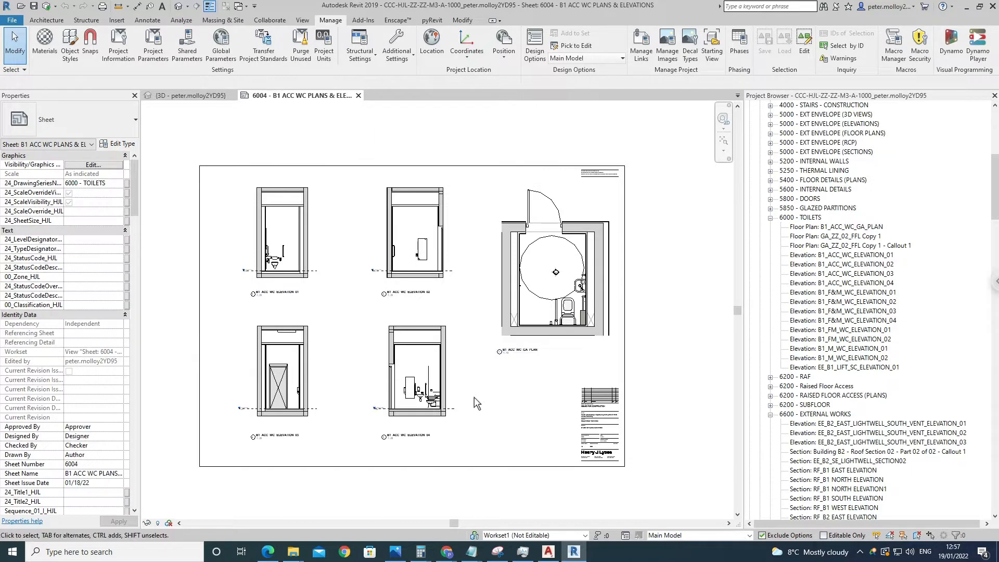
Activate the B1_ACC_WC_GA_PLAN view on the sheet and select the elevation marker's arrow facing the basin to show its view extents
scroll(472, 393, "up", 4)
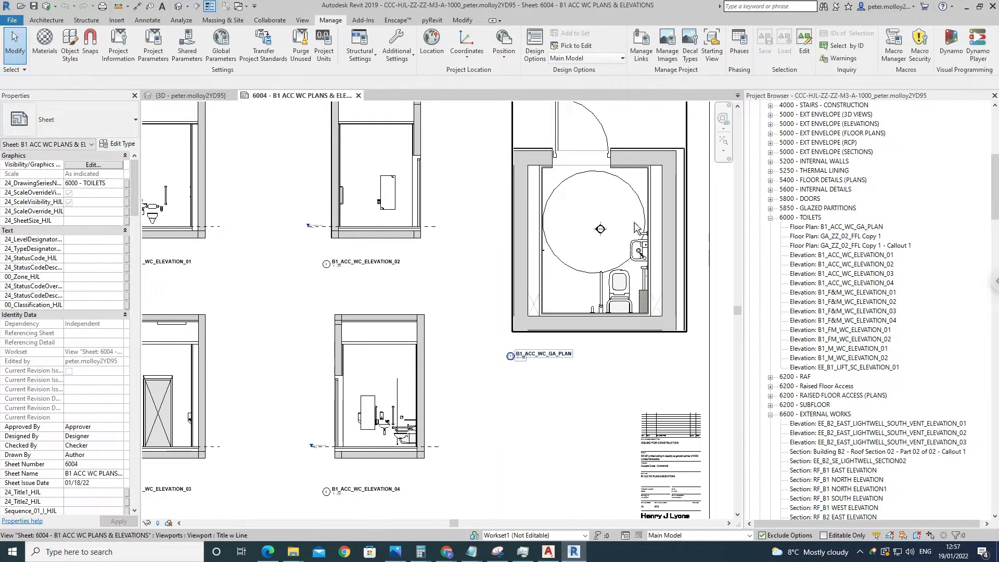
middle_click_drag(619, 233, 569, 260)
scroll(566, 266, "up", 2)
double_click(564, 267)
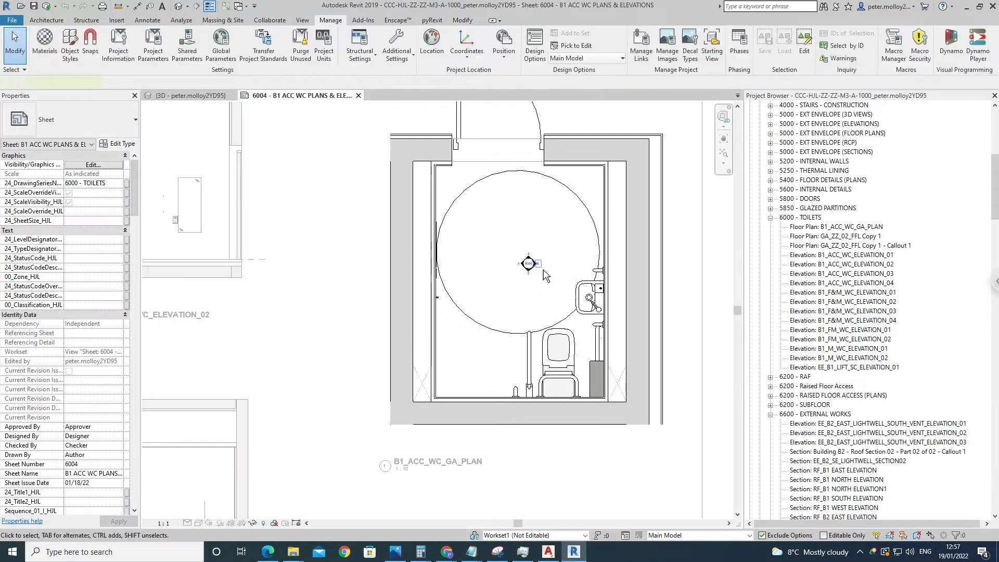
left_click(541, 268)
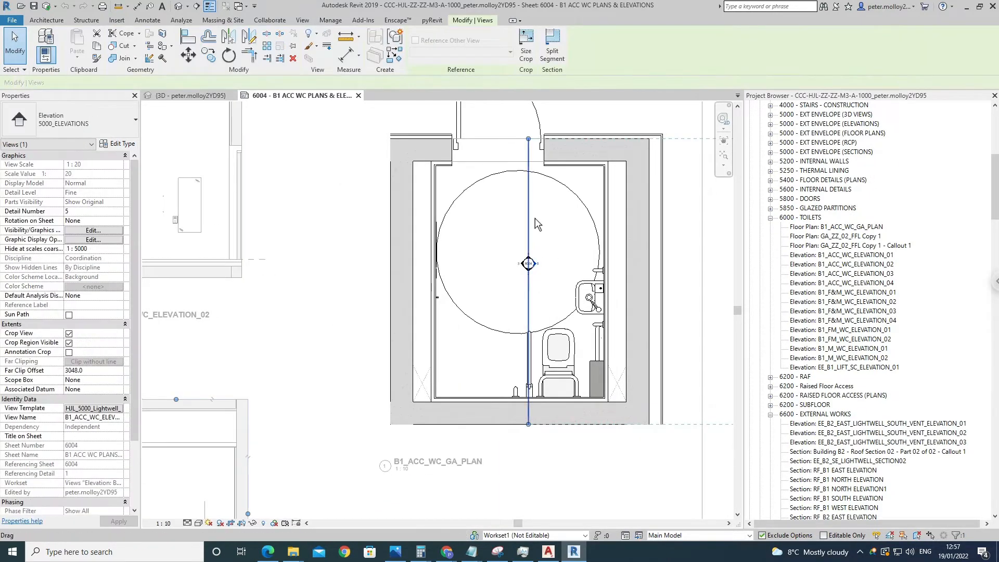
middle_click_drag(464, 242, 356, 257)
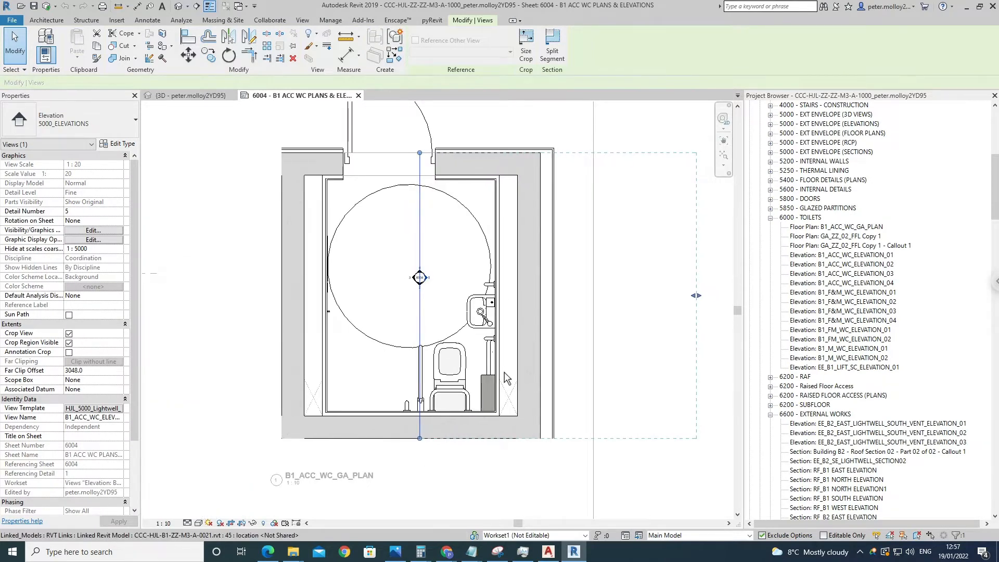
Compare the plan's sanitary fixtures with B1_ACC_WC_ELEVATION_04, then deactivate the plan view
scroll(478, 337, "down", 1)
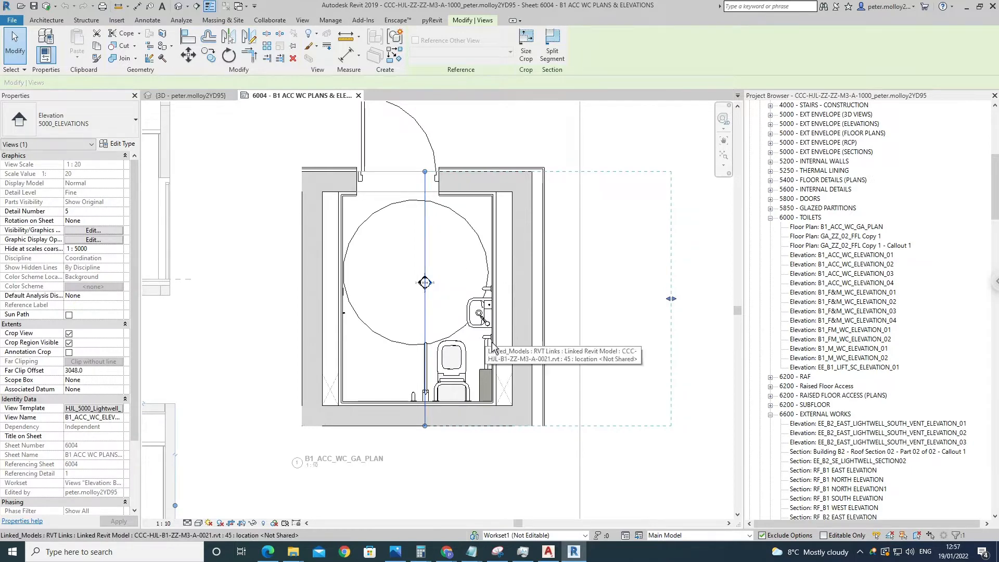
scroll(491, 346, "down", 3)
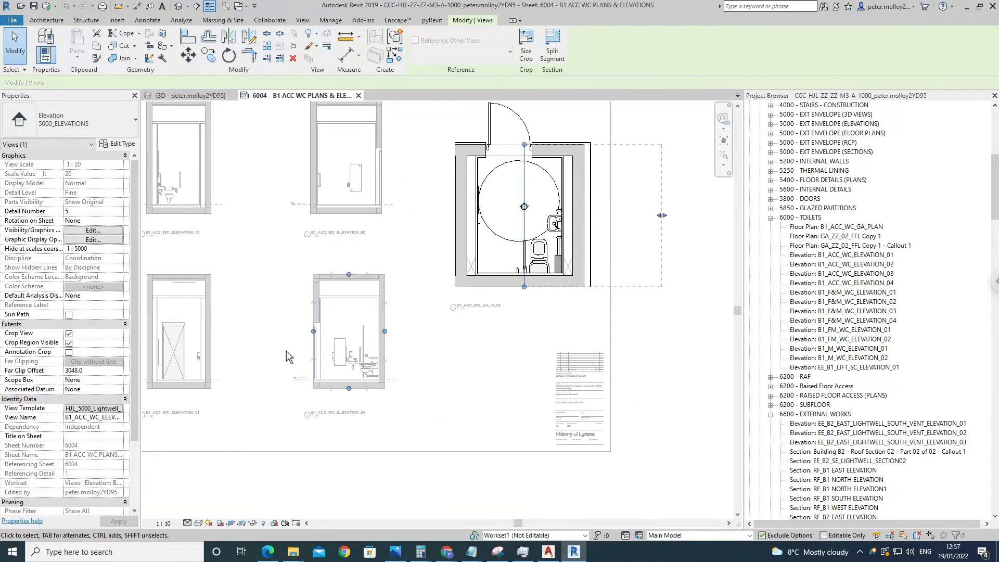
scroll(286, 351, "up", 2)
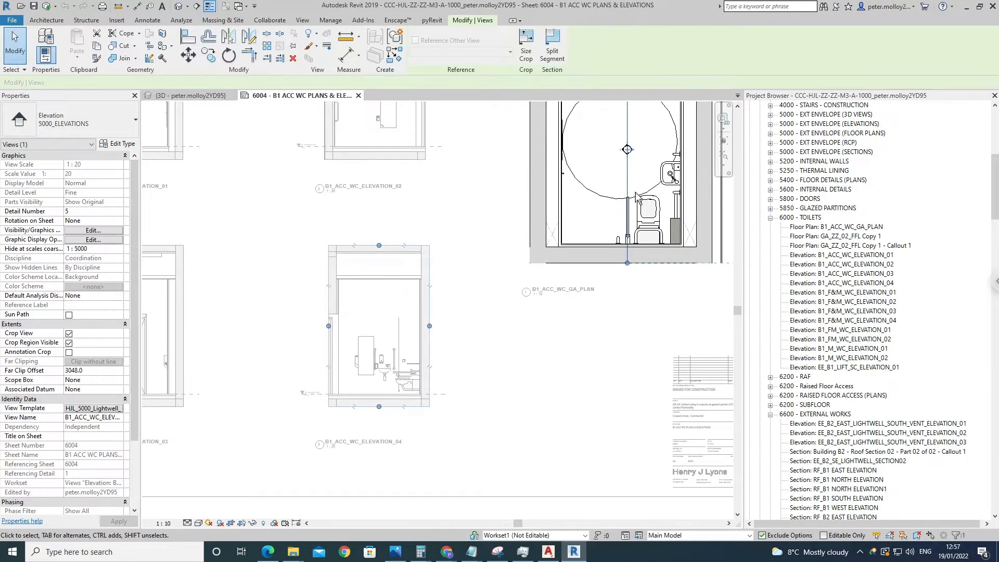
scroll(569, 177, "up", 3)
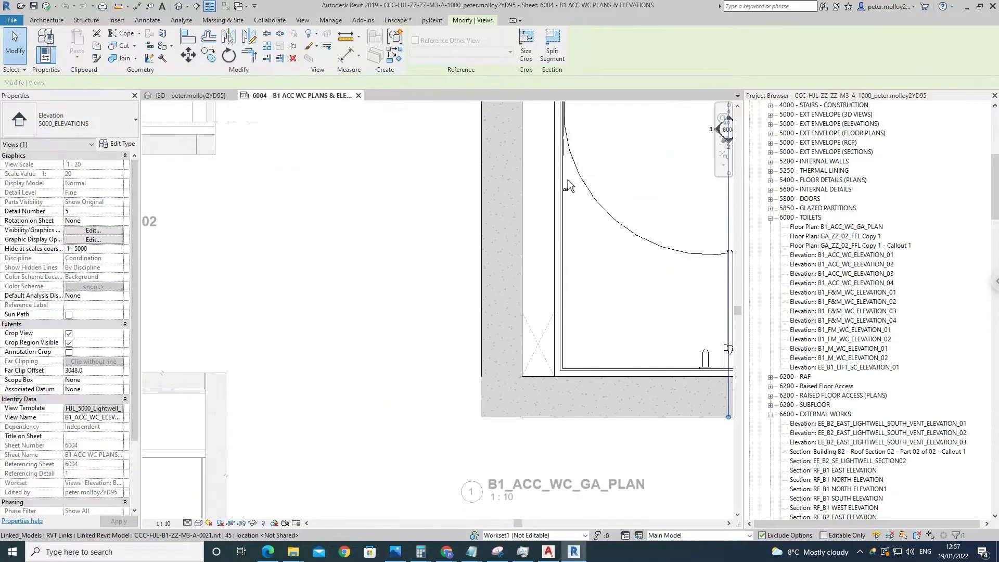
scroll(569, 185, "down", 5)
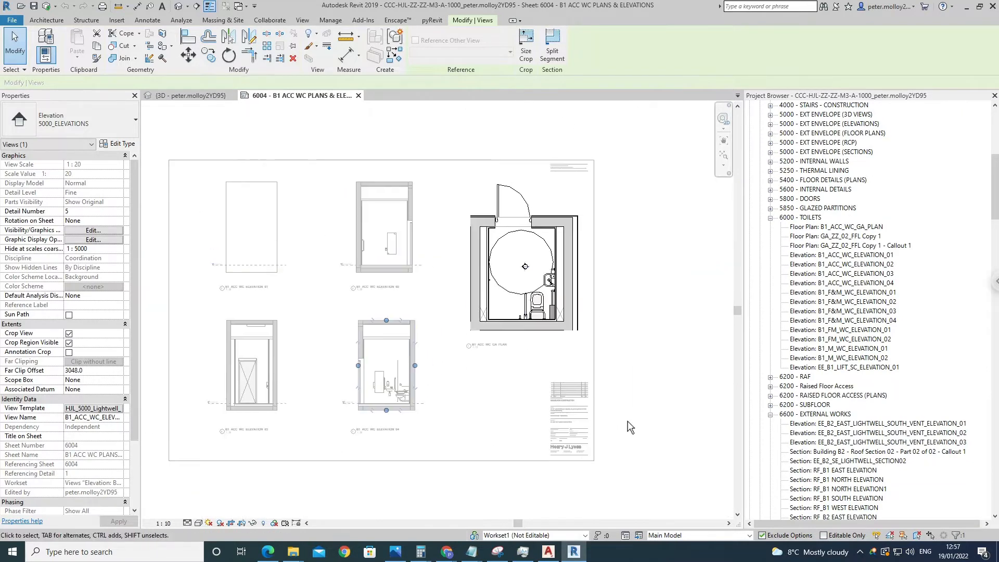
left_click(634, 390)
scroll(380, 366, "up", 2)
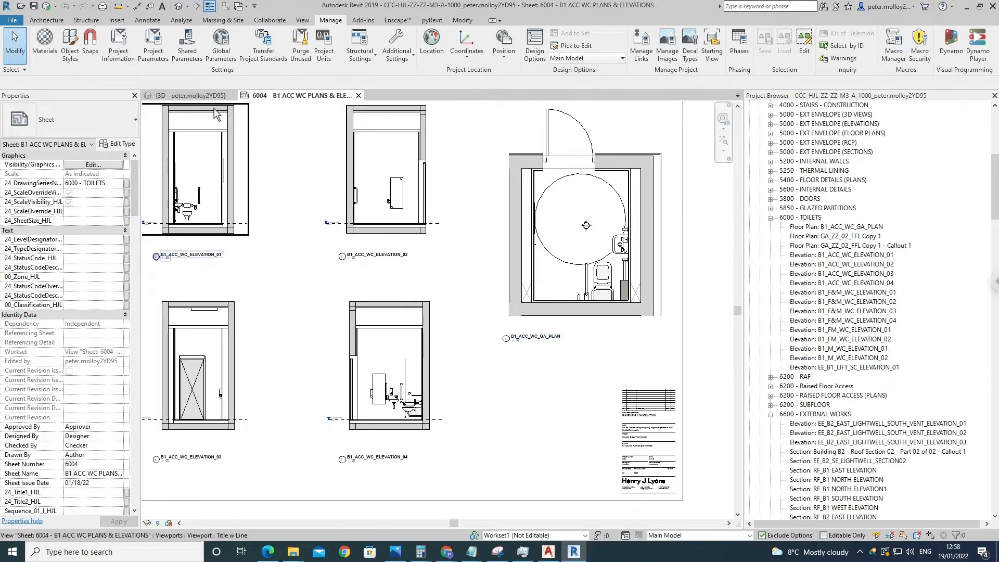
In the 3D view, edit the HJL_A_Internals_00 group and open its HJL_PlumbingSanitary_Accessible WC fixture for family editing
left_click(197, 95)
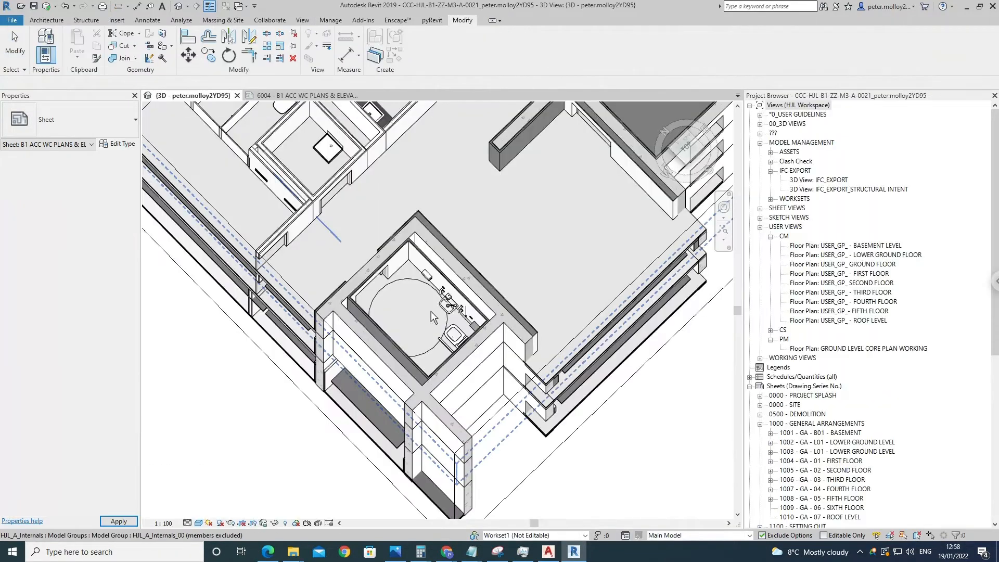
double_click(454, 317)
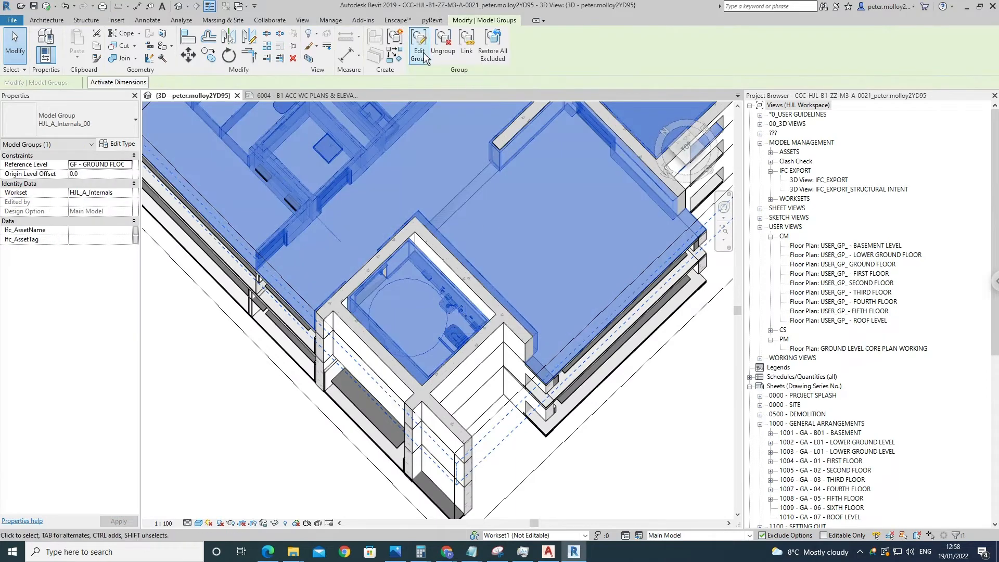
left_click(456, 318)
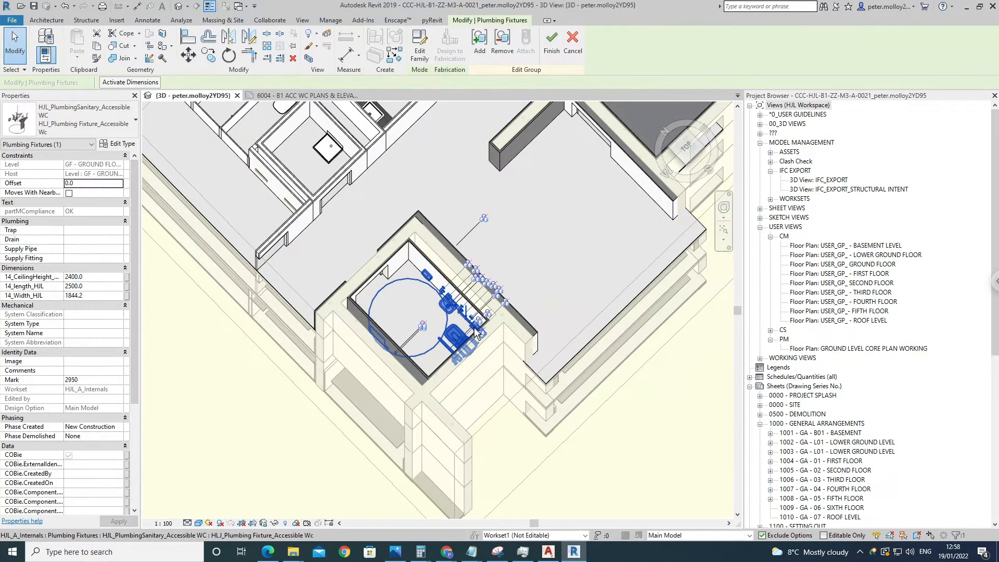
scroll(456, 269, "up", 3)
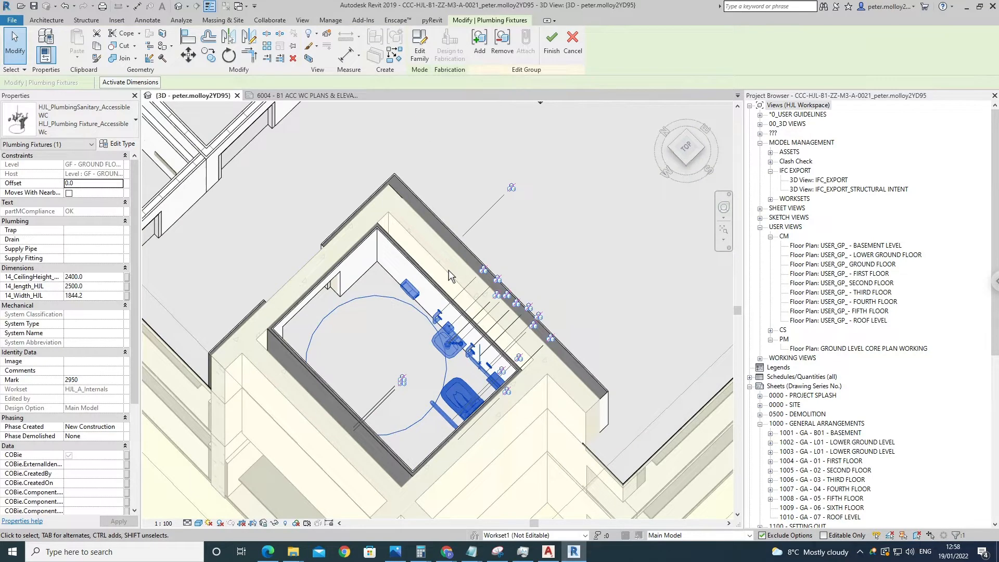
left_click(430, 57)
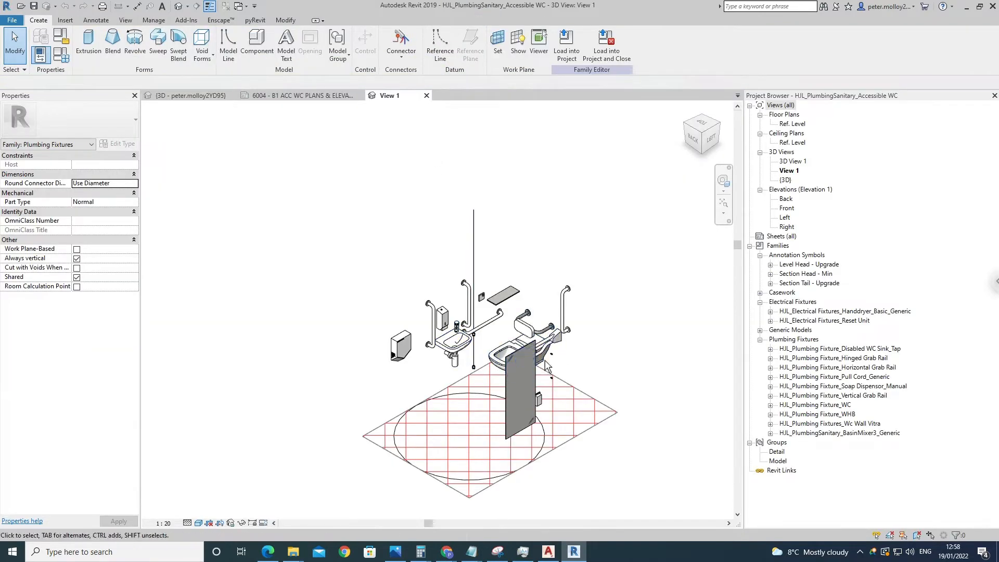
Change the accessible WC family's category to Generic Models
left_click(70, 43)
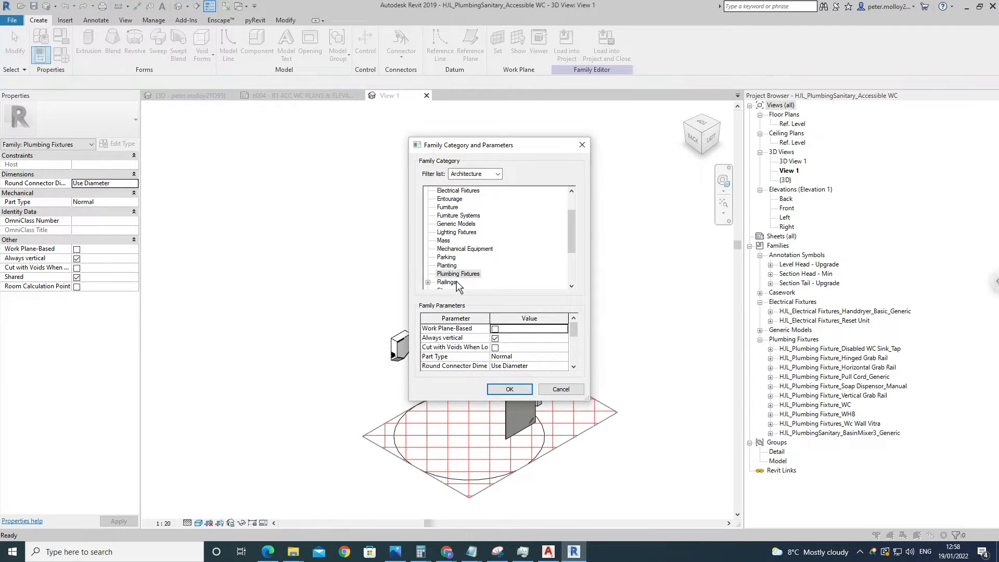
left_click(563, 390)
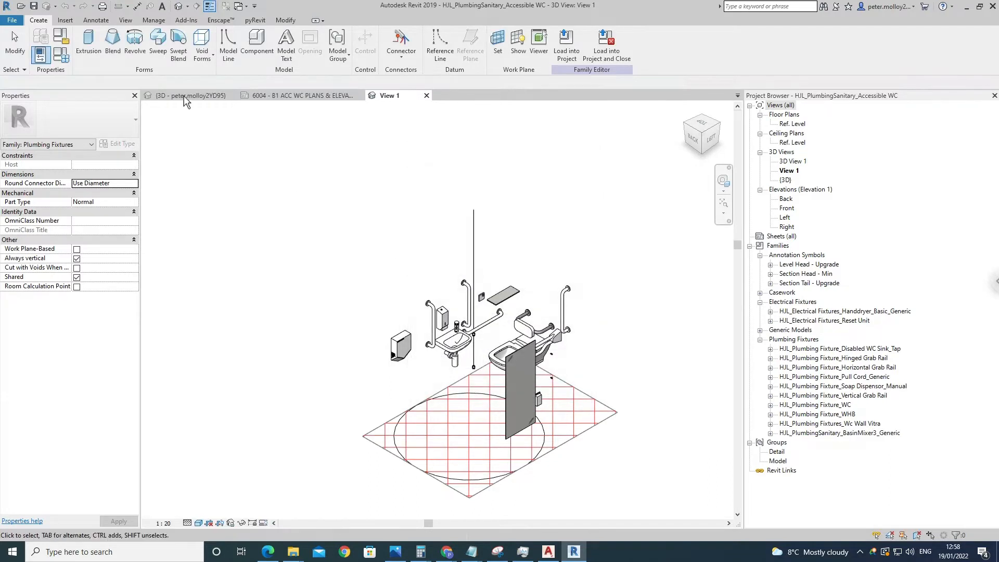
left_click(62, 37)
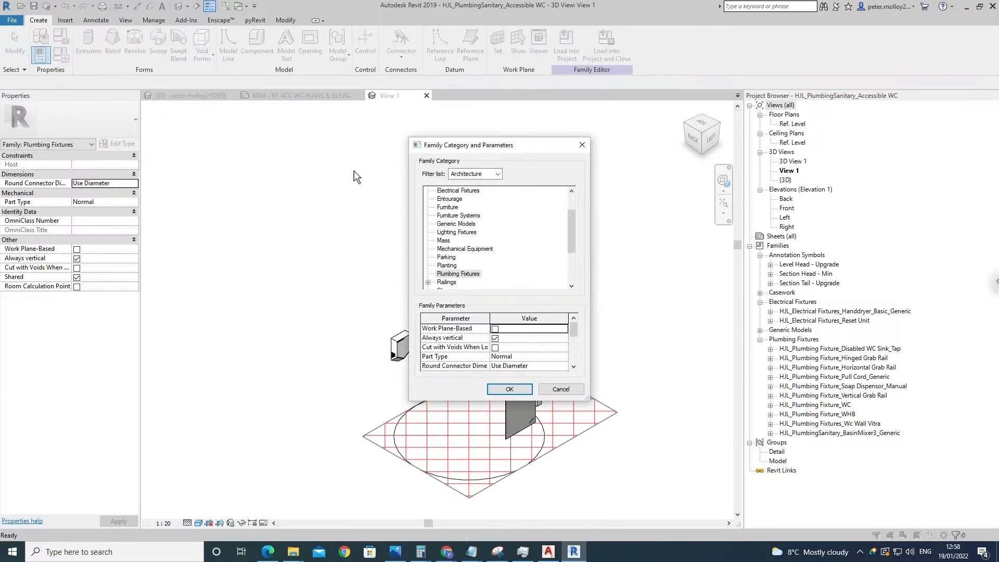
left_click(458, 227)
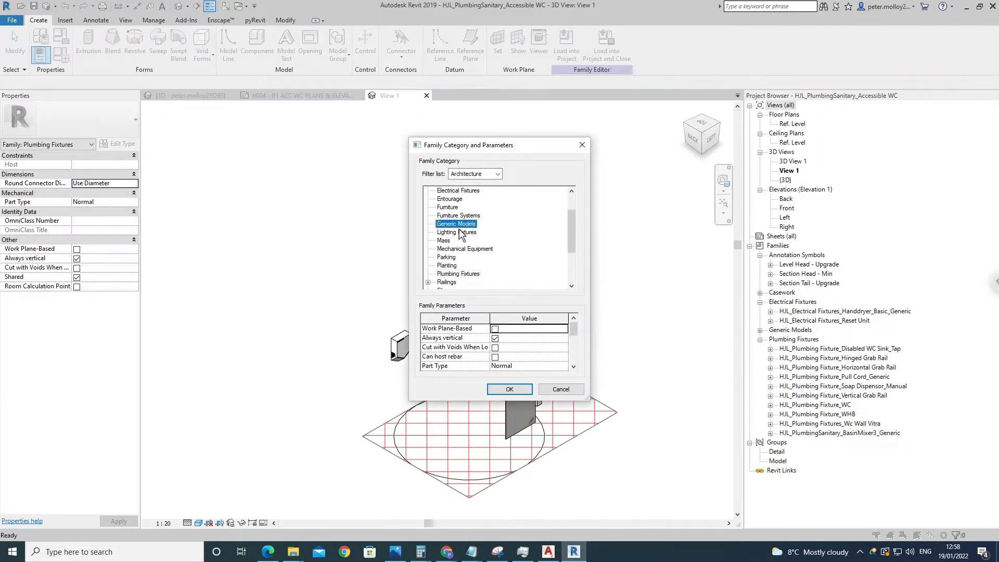
left_click(505, 390)
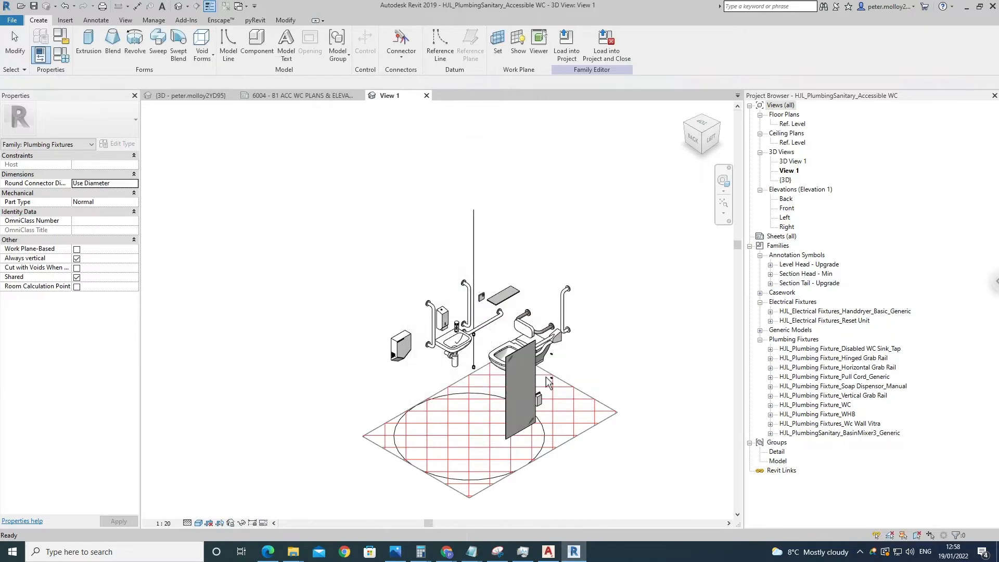
Load the family into CCC-HJL-B1-ZZ-M3-A-0021 and close it, making it editable and overwriting the existing version and its parameter values
left_click(567, 40)
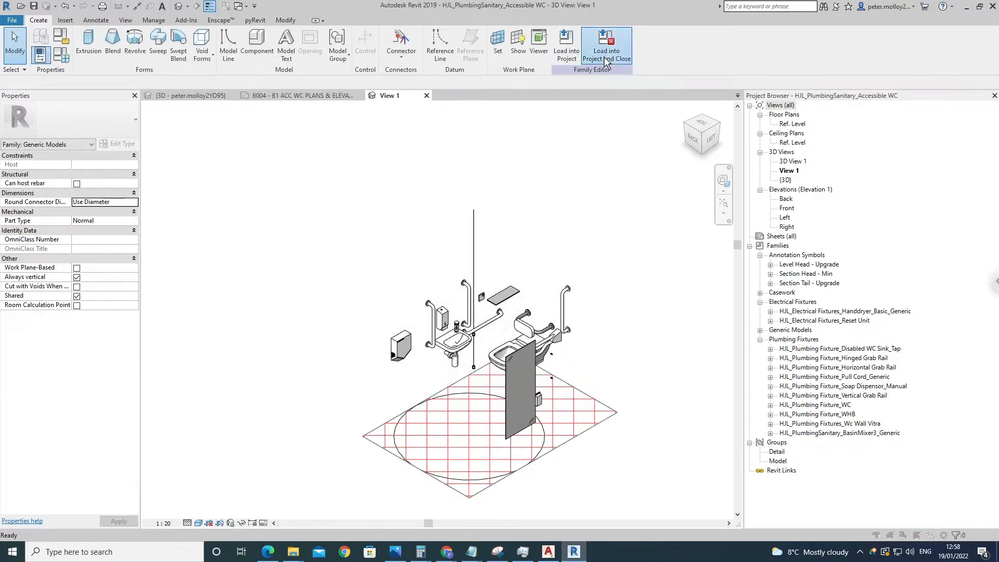
left_click(472, 353)
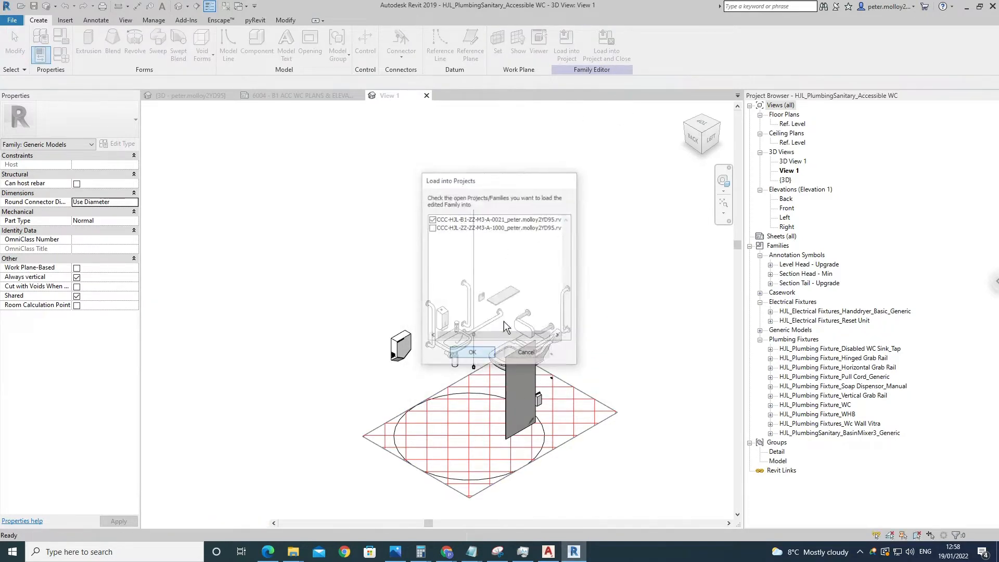
left_click(514, 282)
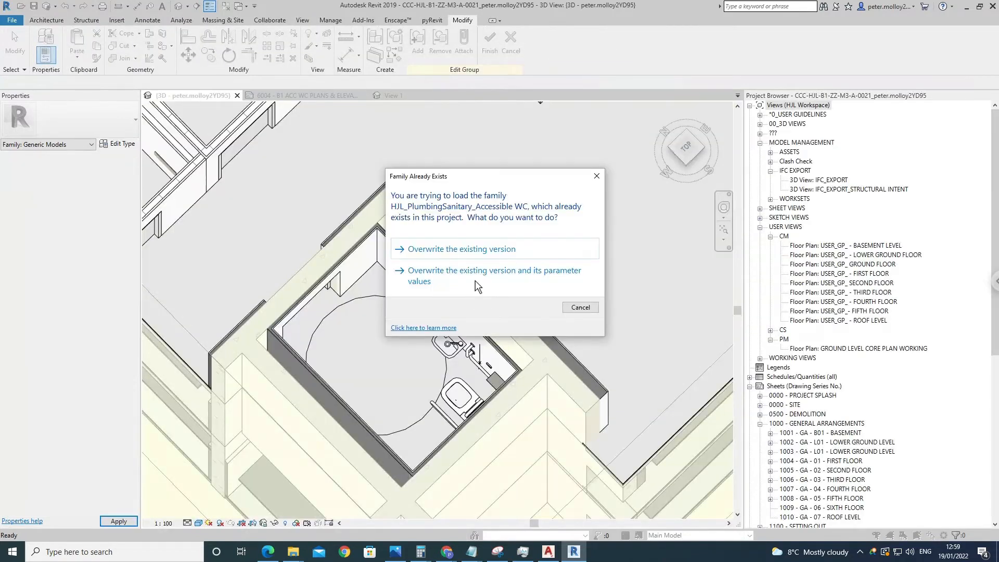
left_click(472, 276)
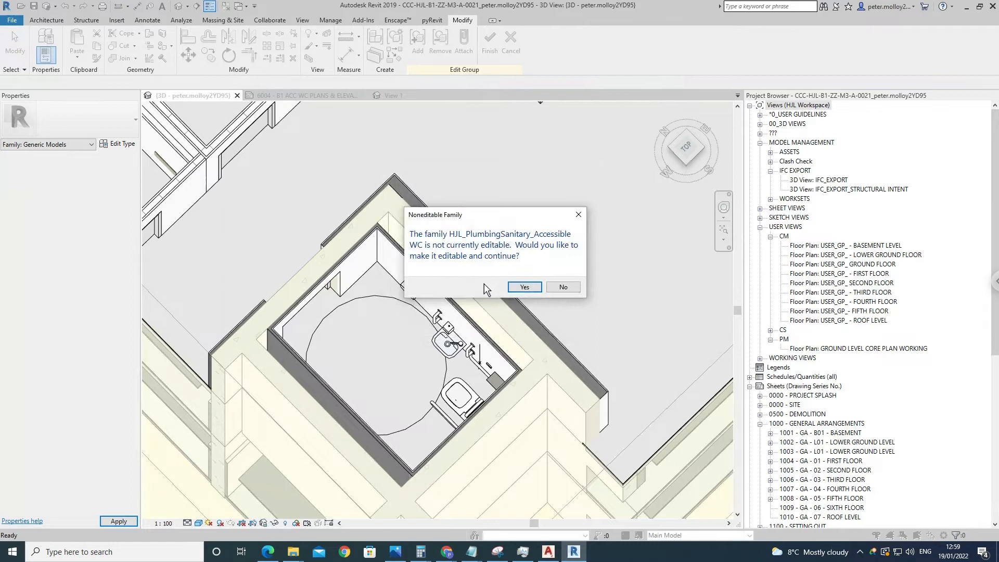
left_click(524, 287)
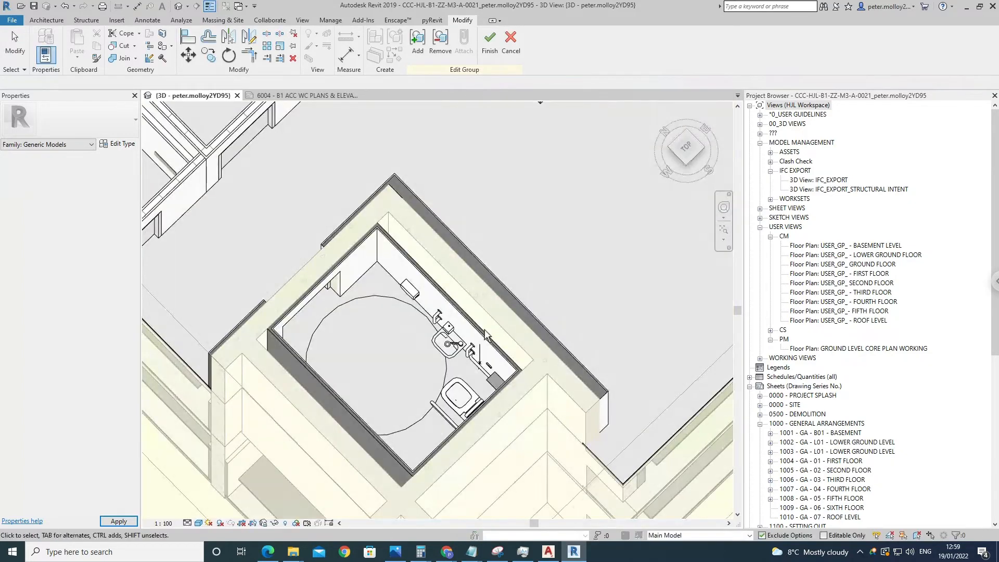
Finish editing the internals group and synchronize the model with central, relinquishing family worksets and borrowed elements
left_click(489, 41)
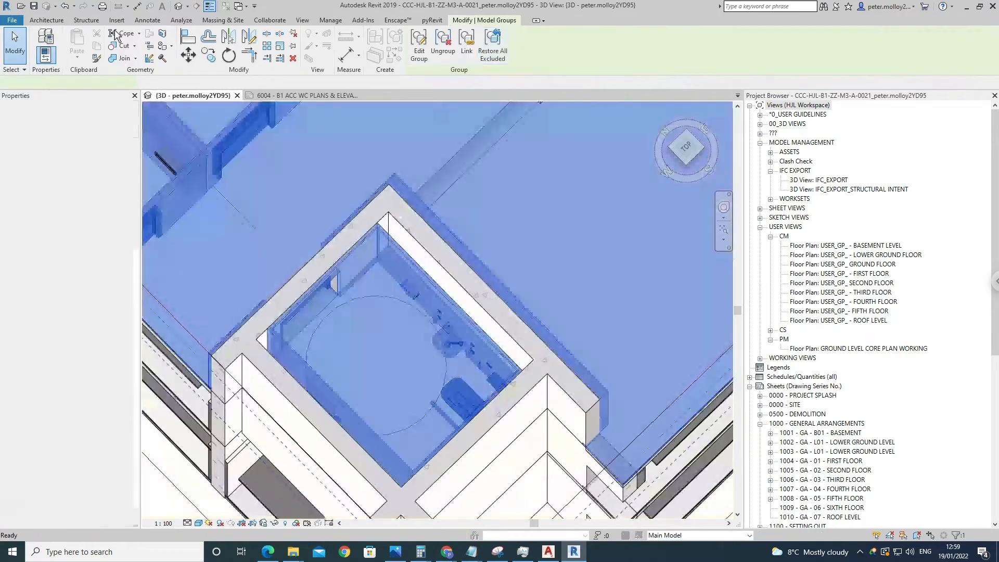
left_click(46, 6)
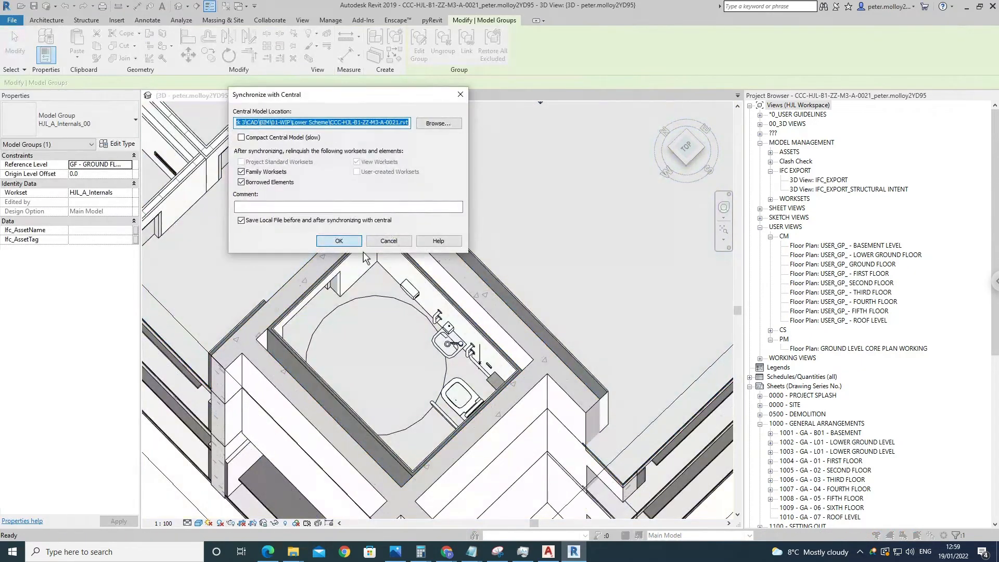
left_click(349, 241)
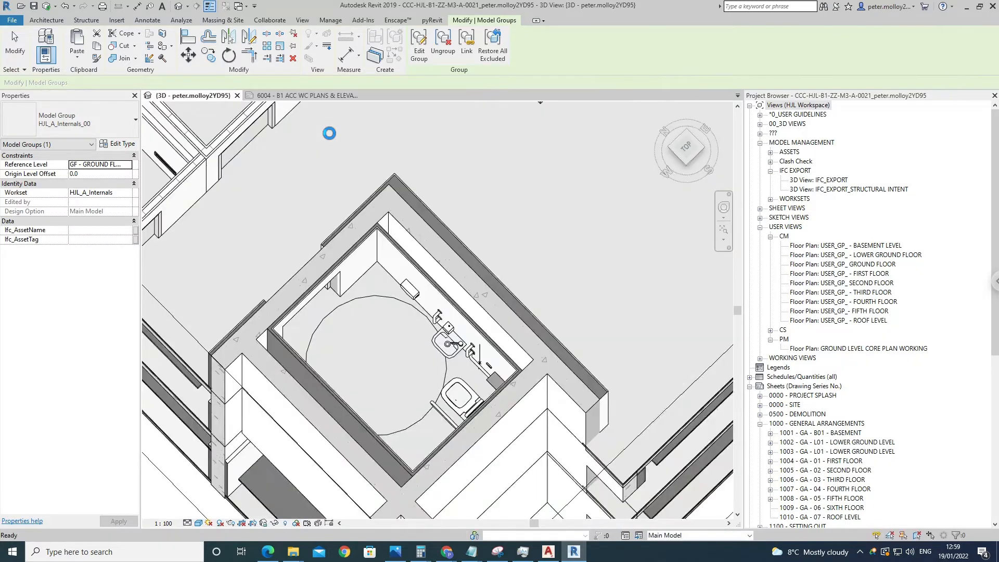
Reload the CCC-HJL-B1-ZZ-M3-A-0021.rvt link in the sheet model, skipping the save reminder, and inspect B1_ACC_WC_ELEVATION_04 on sheet 6004
left_click(319, 97)
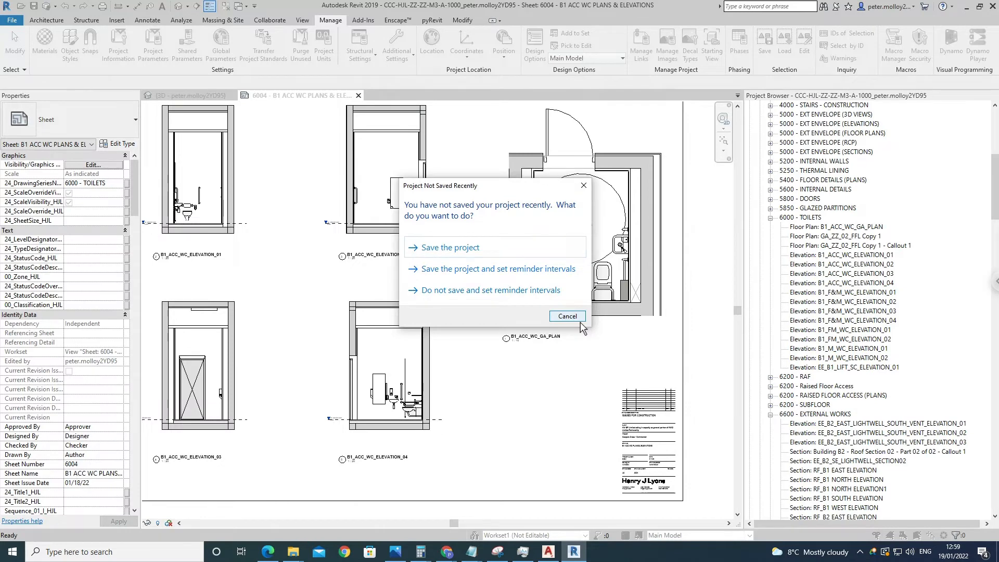
left_click(580, 322)
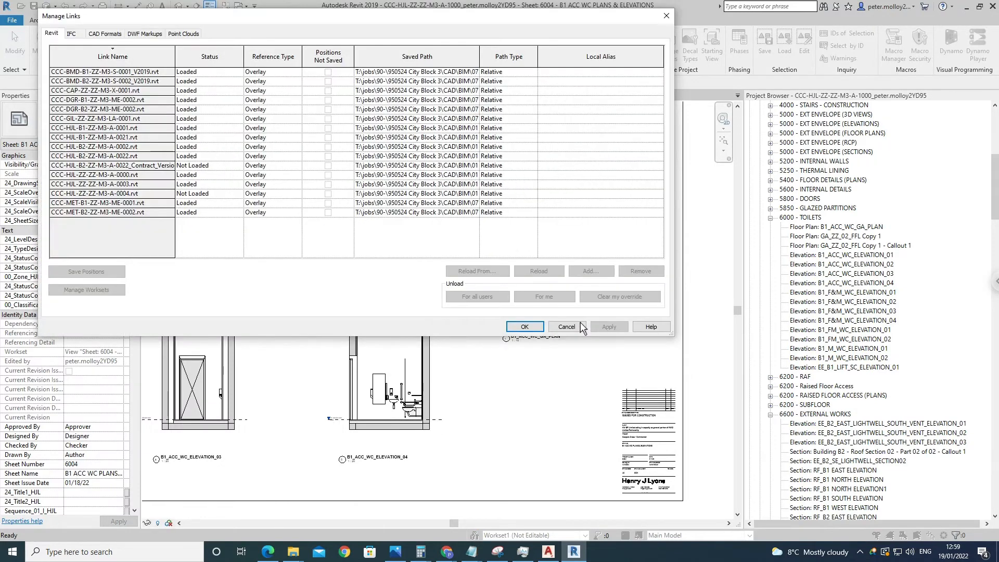
left_click(140, 139)
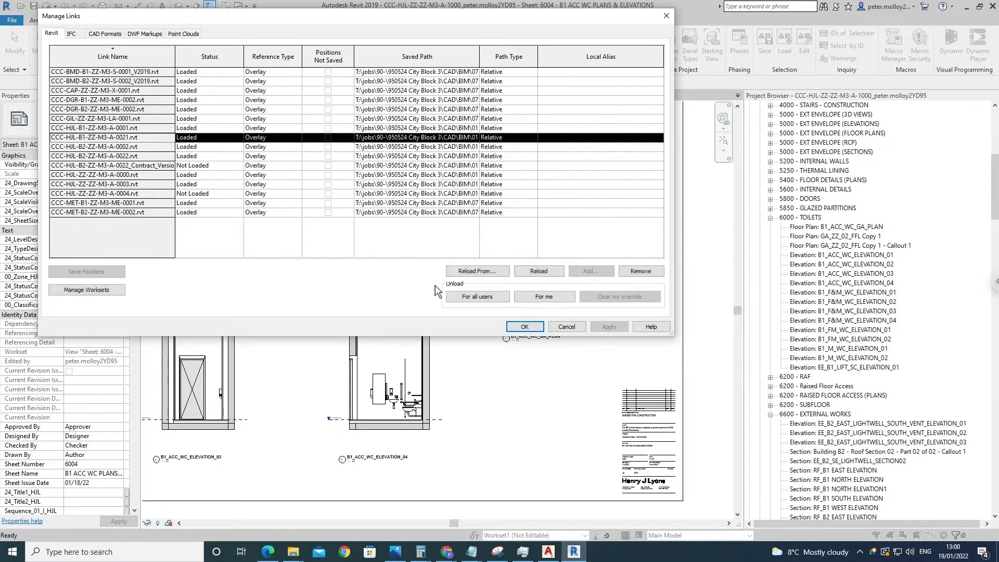
left_click(541, 273)
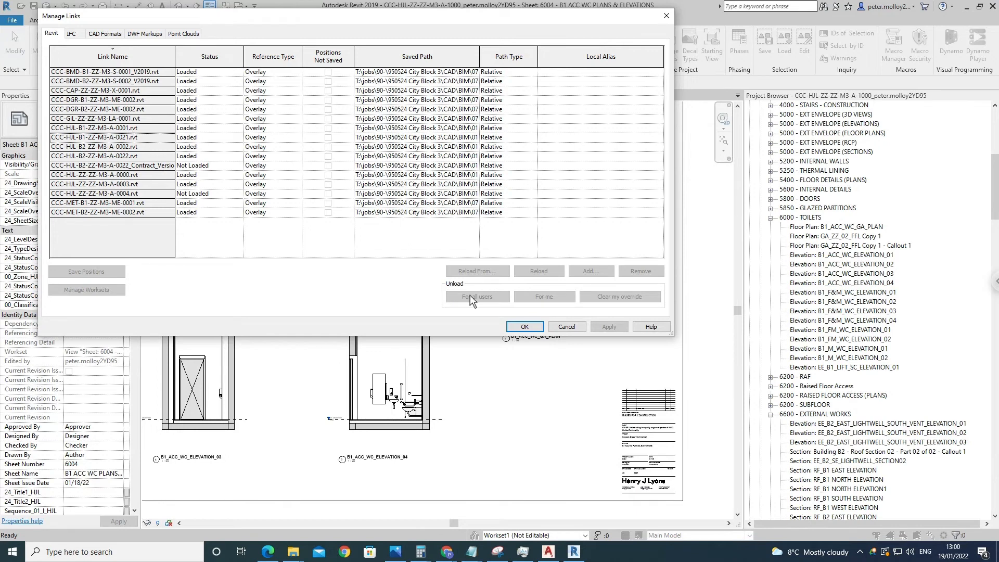
left_click(533, 329)
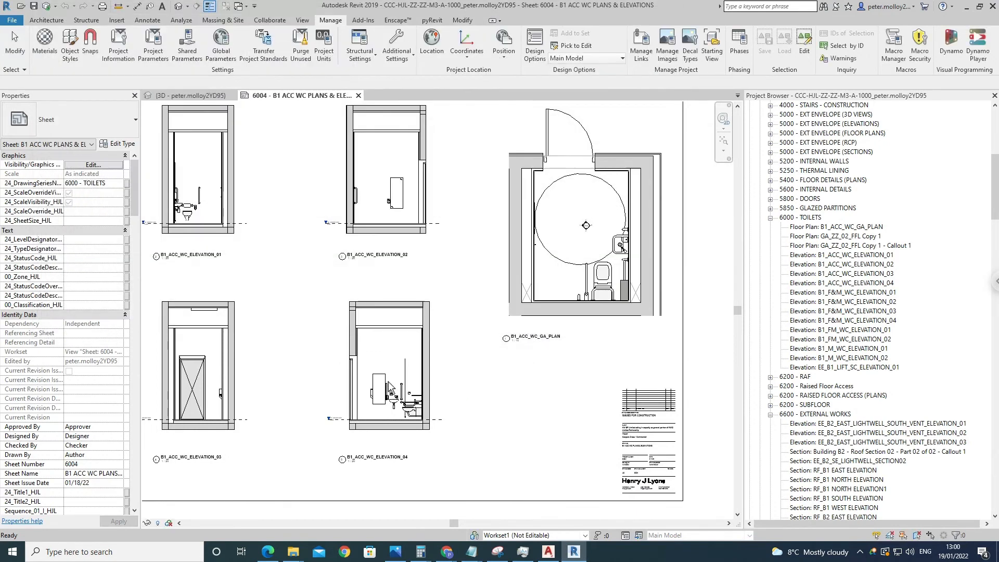
scroll(395, 393, "up", 5)
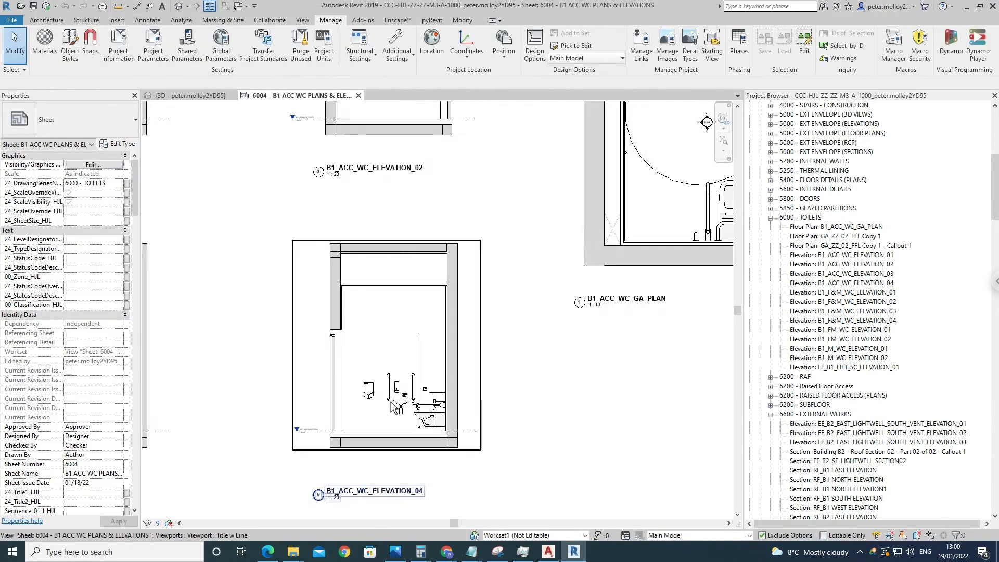